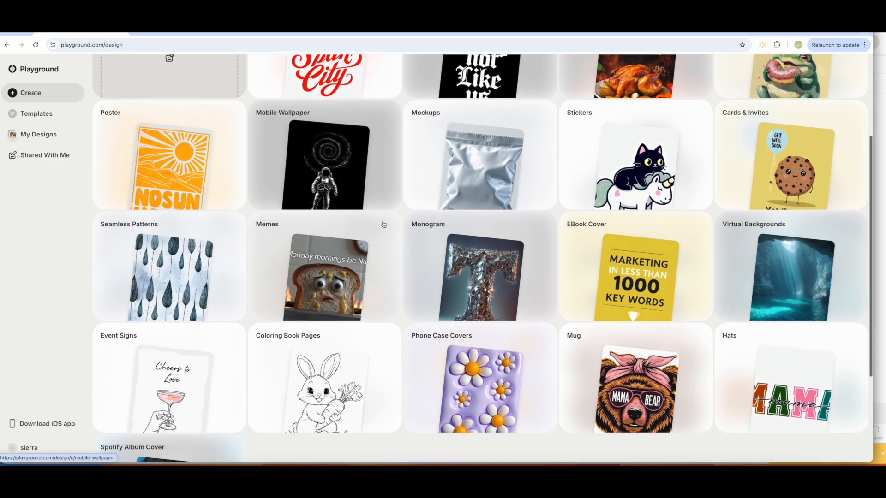
Browse the design categories and open the Stickers templates.
scroll(383, 224, "up", 4)
scroll(382, 224, "down", 1)
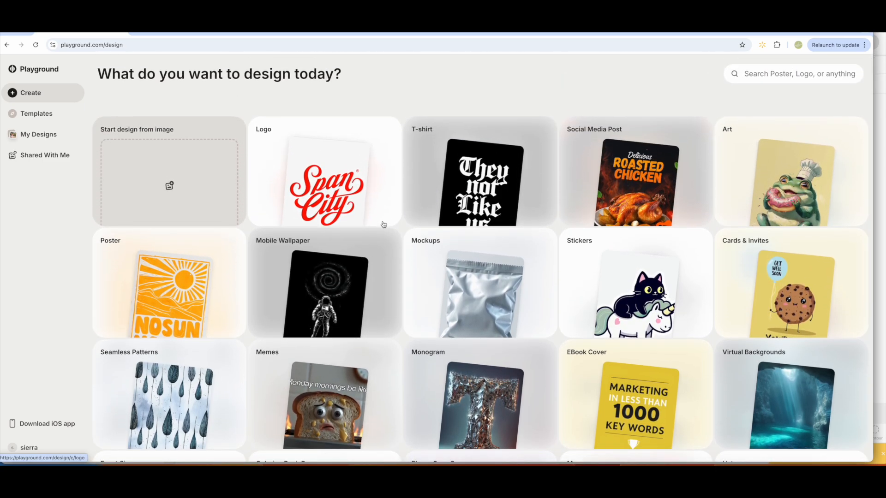
scroll(383, 225, "down", 1)
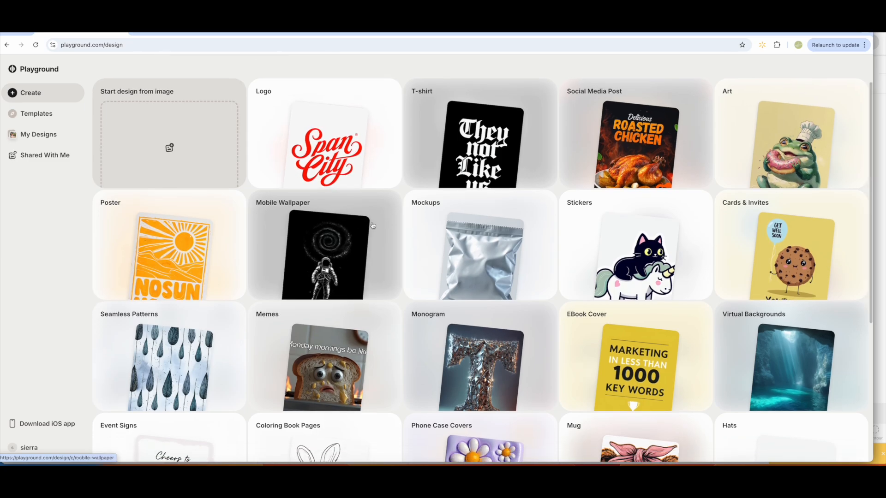
scroll(656, 278, "down", 1)
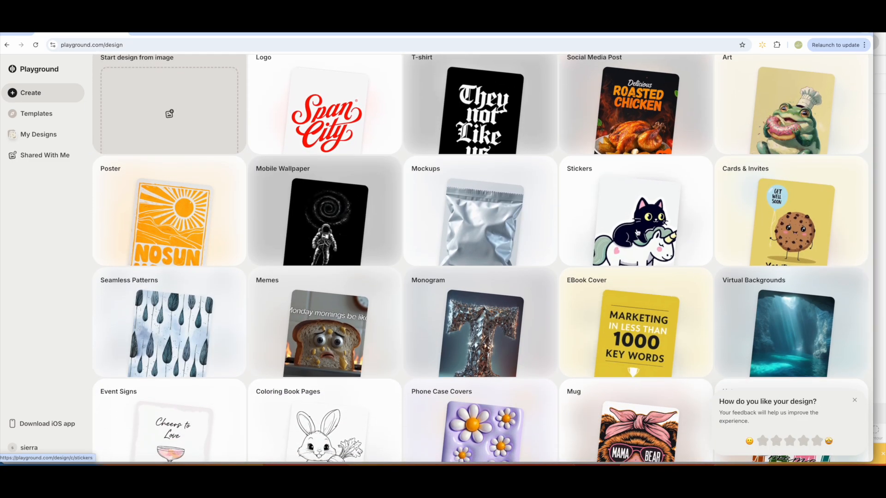
left_click(637, 232)
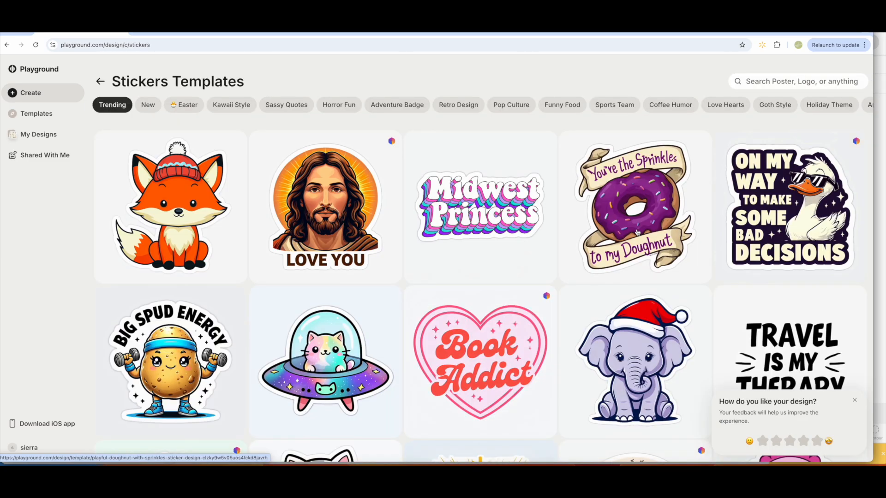
Find the "Embrace the Journey" turtle sticker among the templates and open it for editing.
scroll(632, 236, "down", 5)
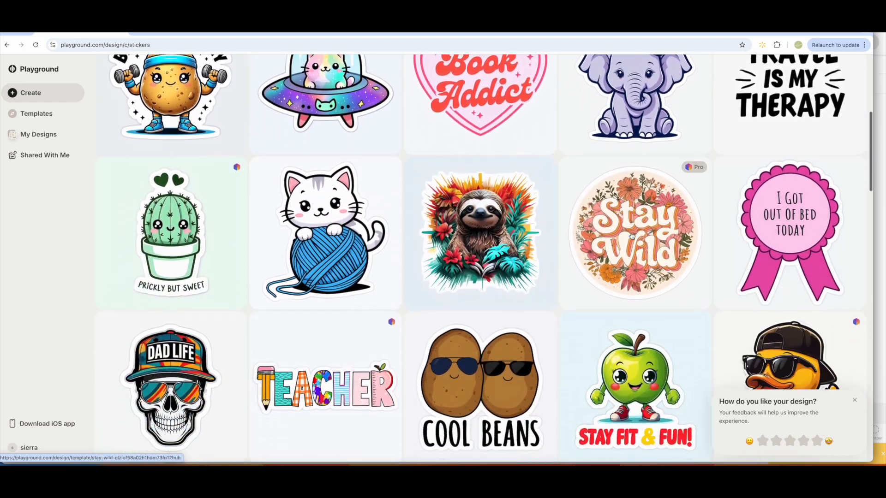
scroll(631, 236, "down", 5)
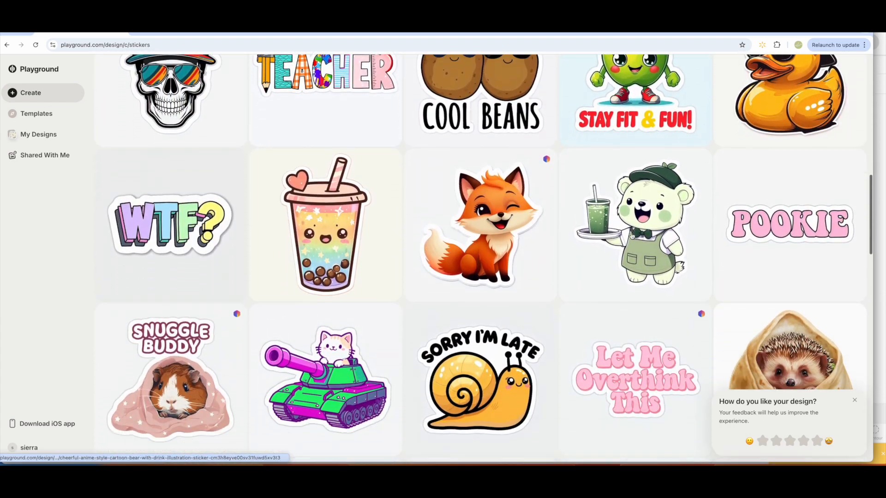
scroll(631, 236, "down", 5)
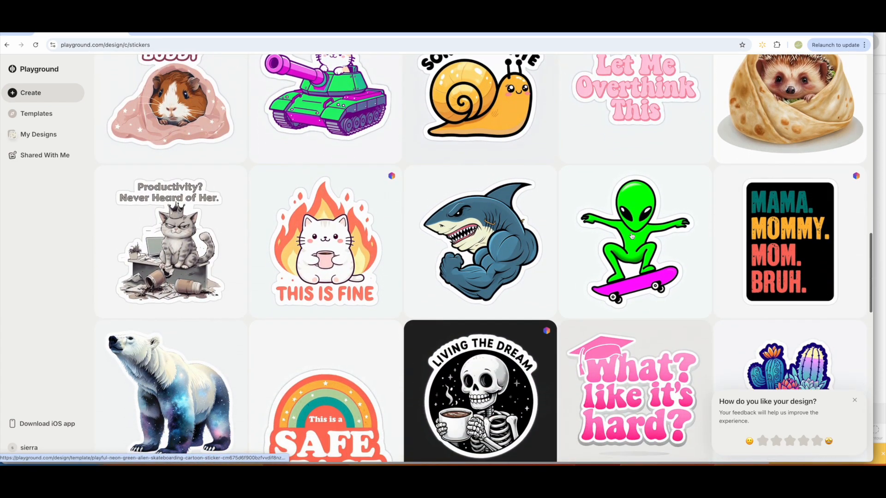
scroll(632, 236, "down", 7)
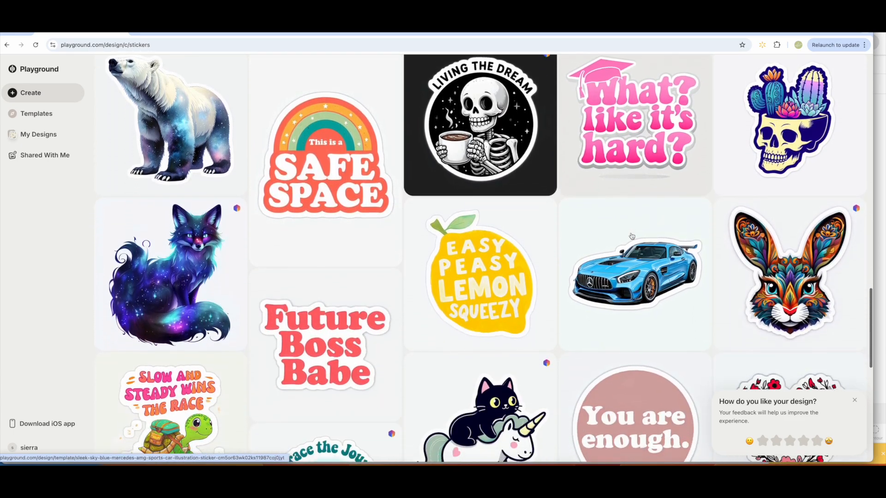
scroll(631, 236, "down", 3)
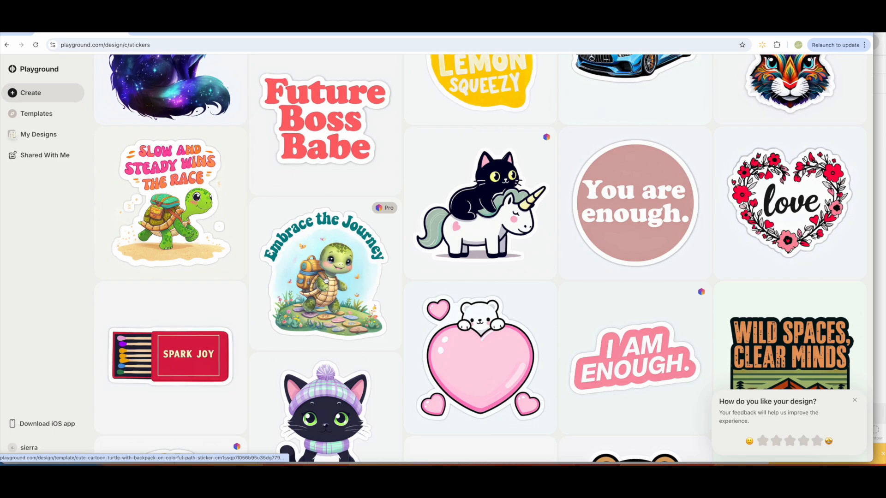
left_click(325, 280)
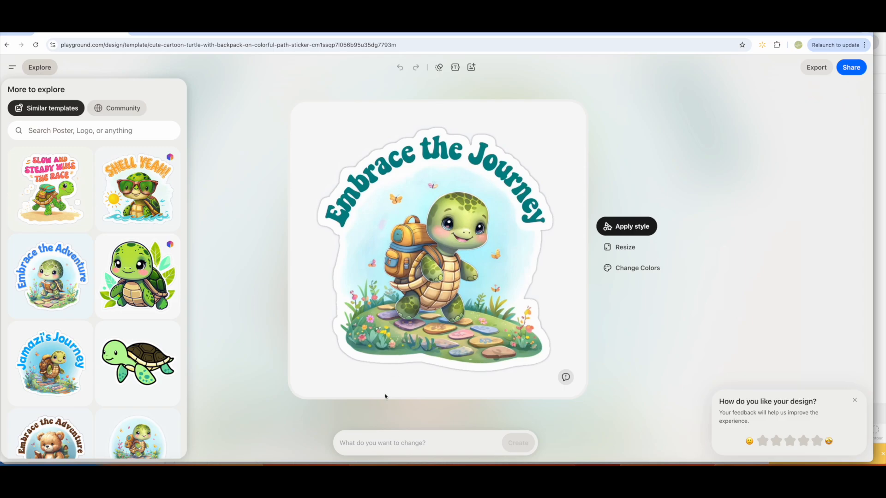
Generate a new version of the sticker with the prompt "Change turtle to a racoon".
left_click(385, 435)
left_click(372, 422)
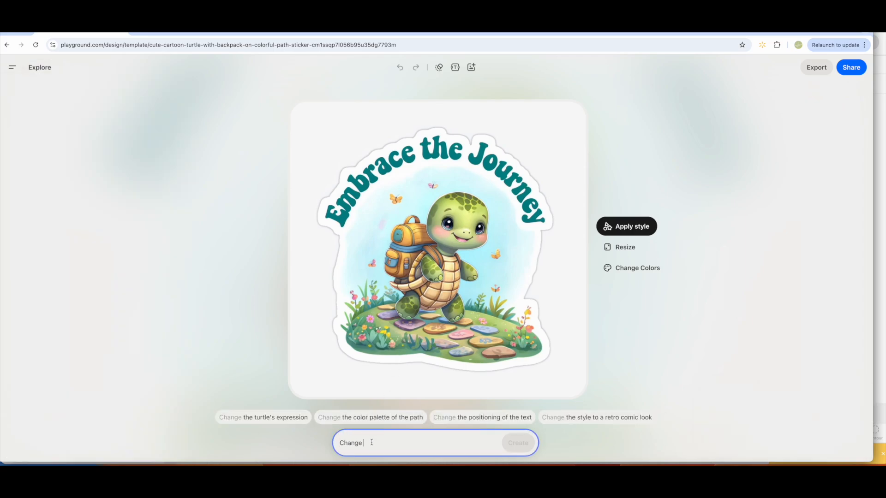
type("turtle to a")
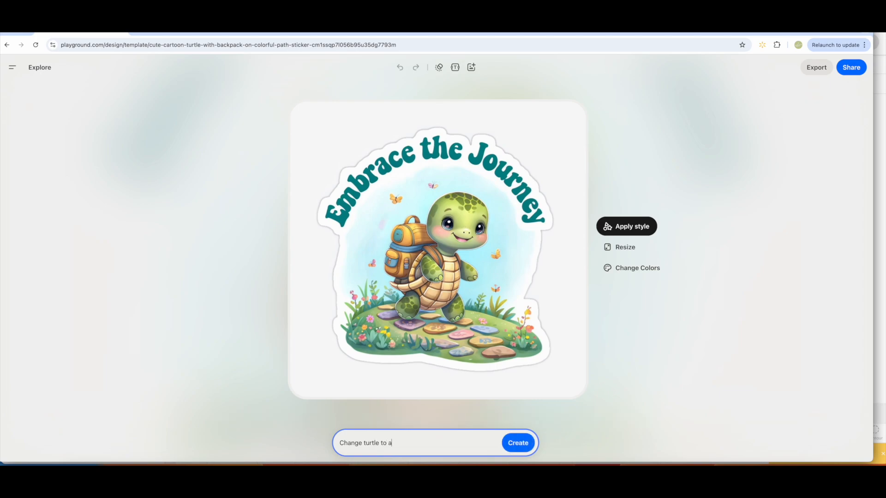
key("Return")
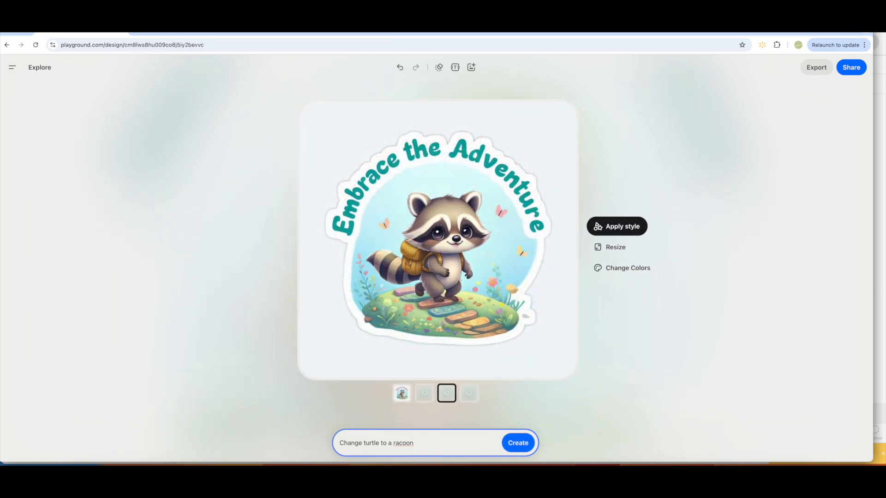
Compare the generated raccoon variations and select the fourth one, with the red lettering.
left_click(401, 393)
left_click(424, 393)
left_click(444, 393)
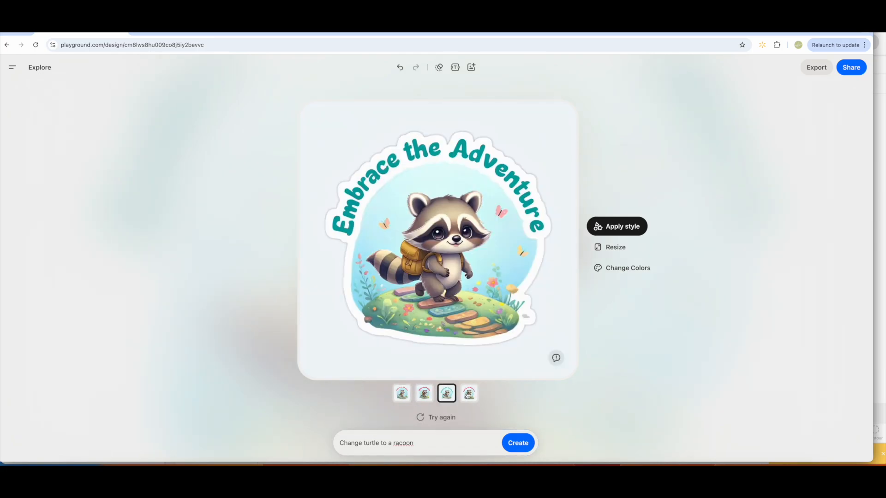
left_click(469, 393)
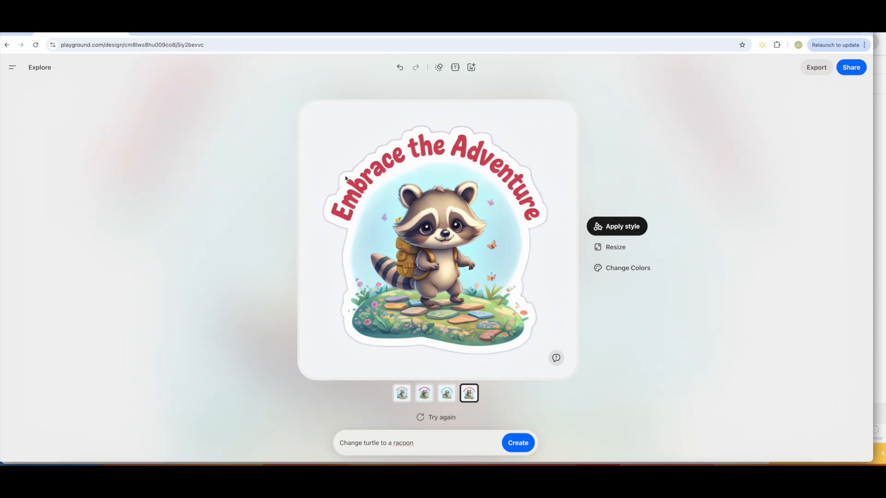
Replace the prompt with the suggested "Change the text to "Unleash Your Curiosity"" and generate the new versions.
triple_click(422, 442)
key("BackSpace")
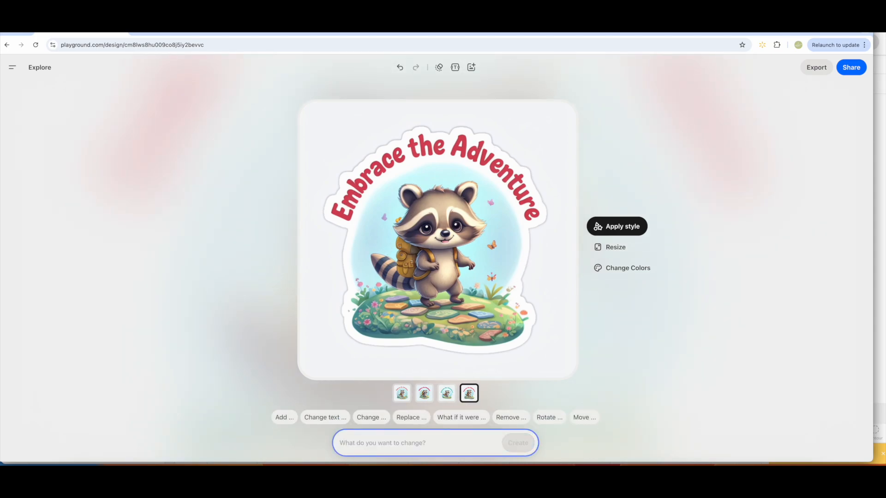
left_click(343, 417)
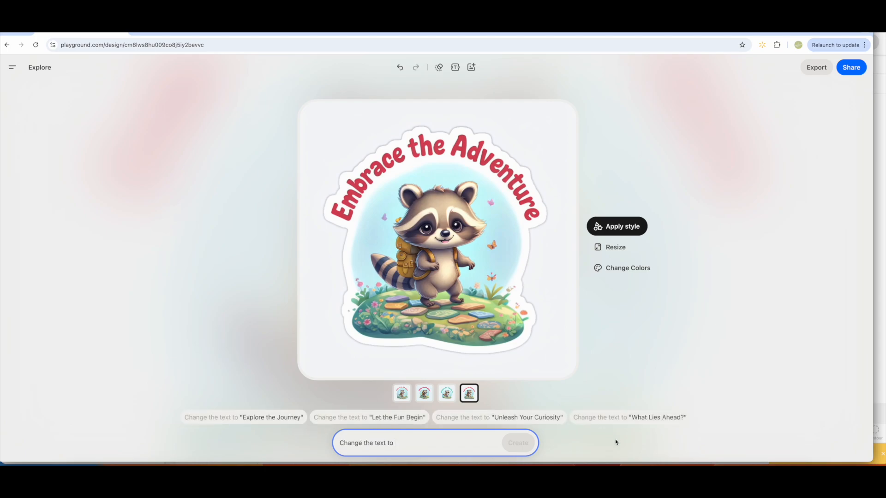
left_click(540, 419)
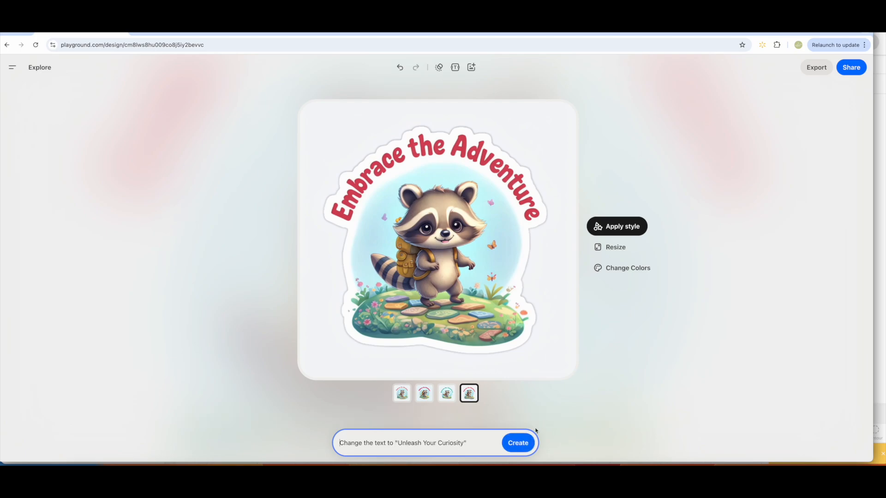
left_click(518, 443)
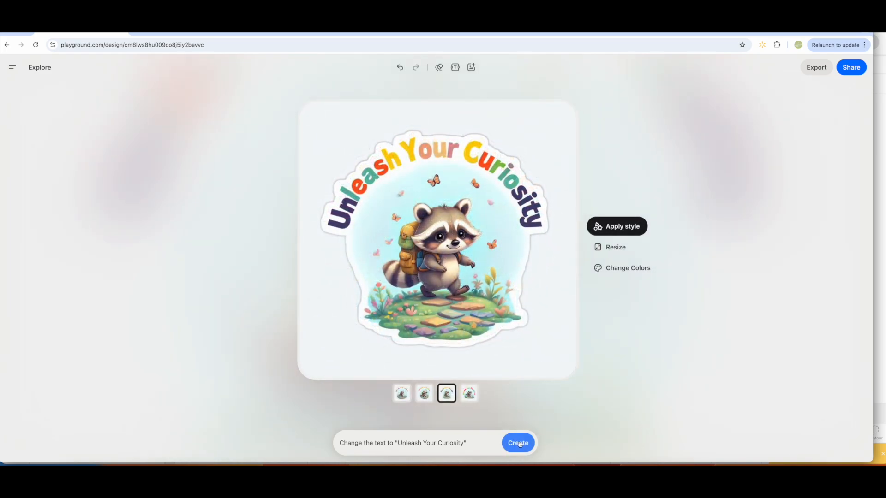
Review the "Unleash Your Curiosity" variations and select the fourth one.
left_click(402, 394)
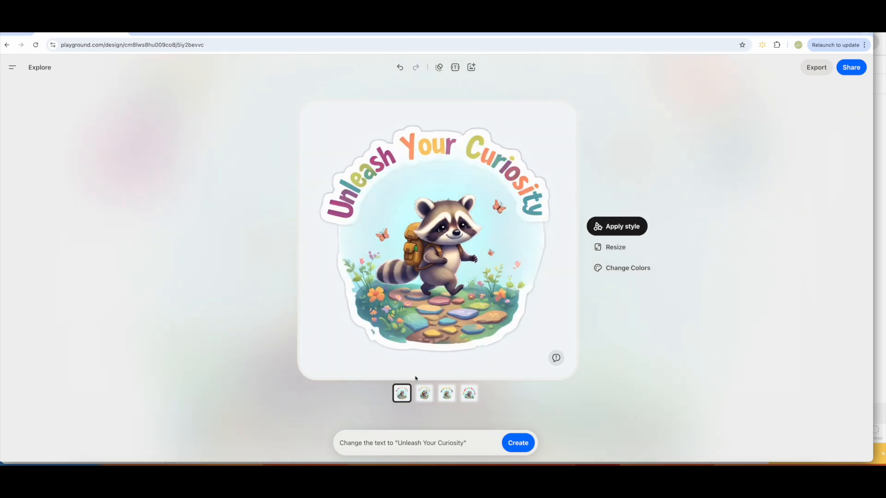
left_click(425, 395)
left_click(471, 396)
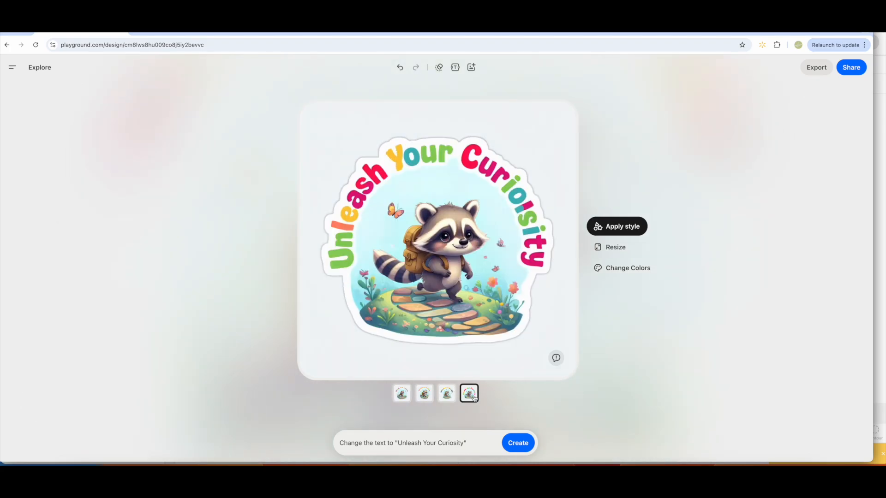
Generate new versions of the sticker with the prompt "Change text color to green".
triple_click(469, 446)
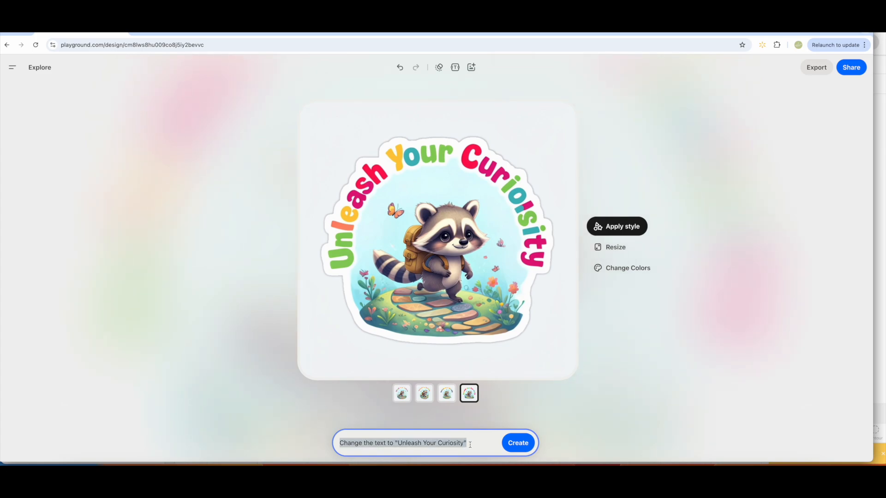
key("BackSpace")
type("Change text color to")
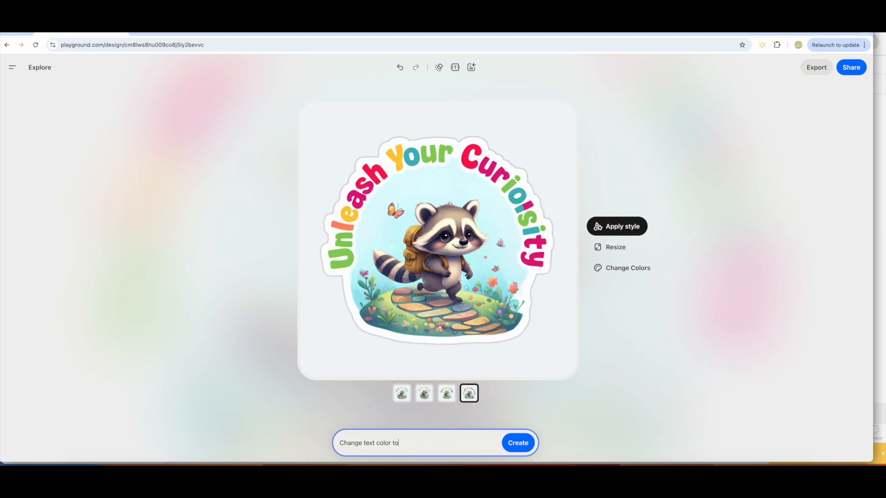
type(" green")
key("Return")
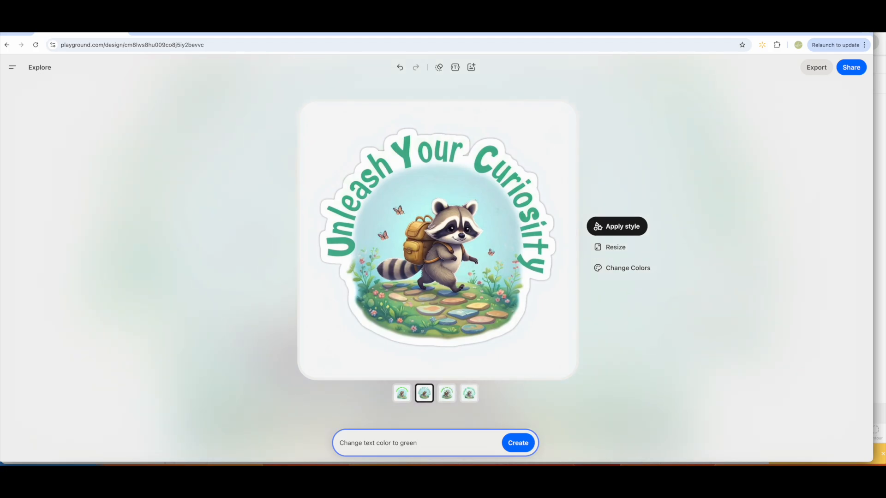
Compare the four green-text variations, checking the lettering and spelling, and return to the second one.
left_click(402, 394)
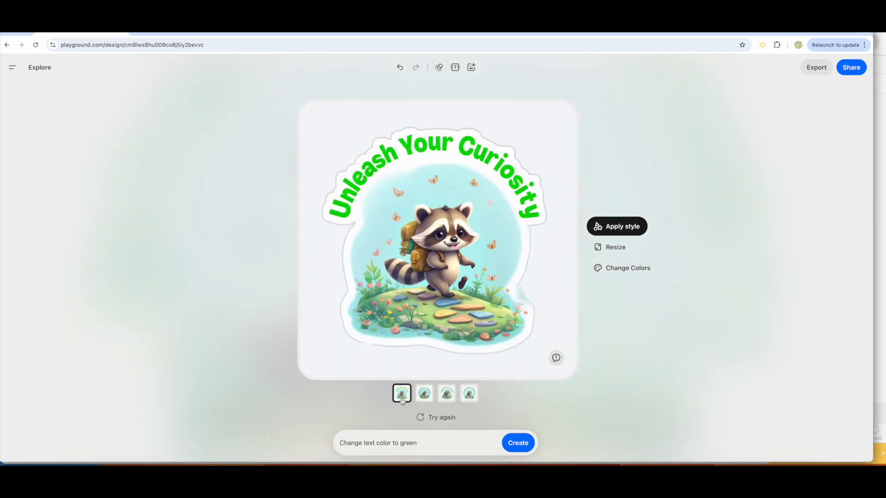
left_click(424, 397)
left_click(448, 399)
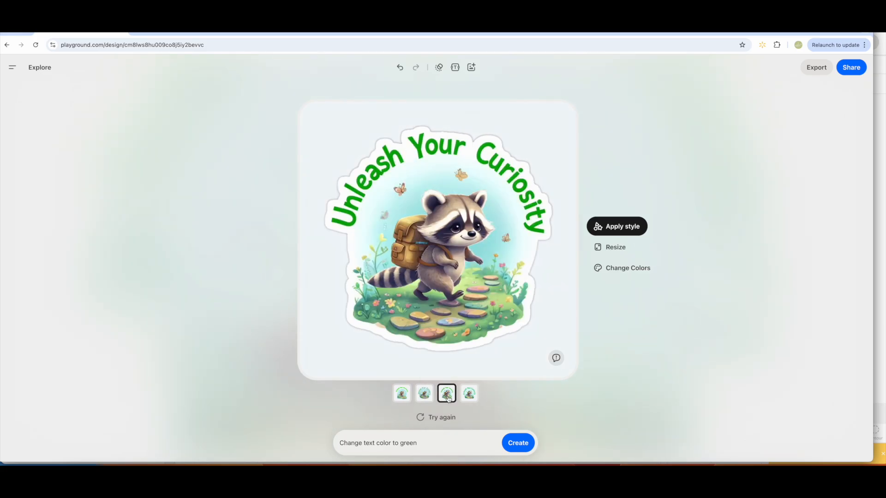
left_click(464, 400)
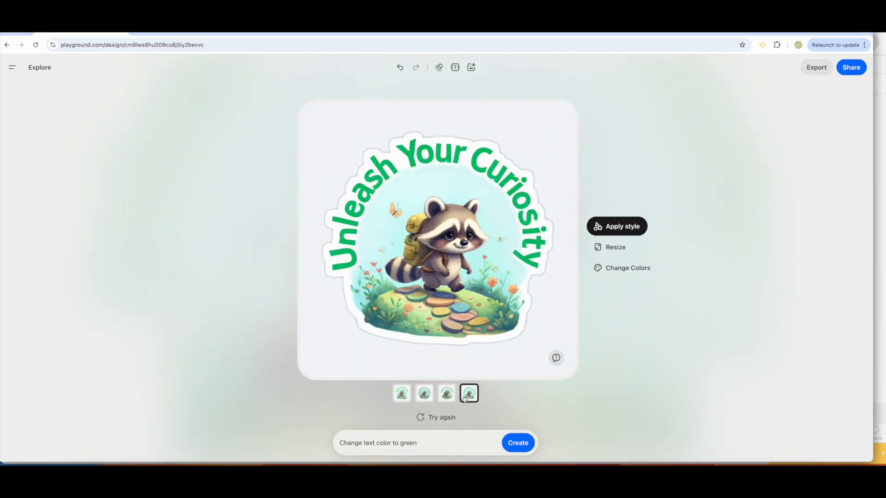
left_click(424, 398)
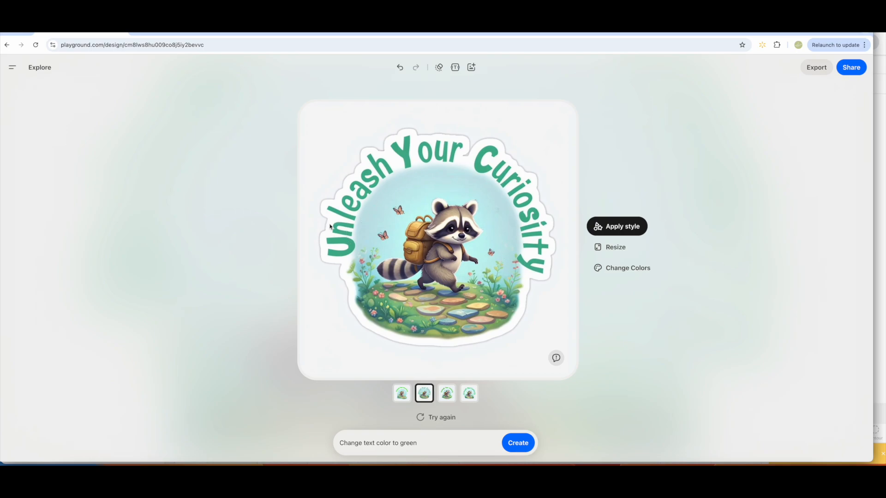
Regenerate the green-text versions, compare the new variations and select the third one.
left_click(432, 421)
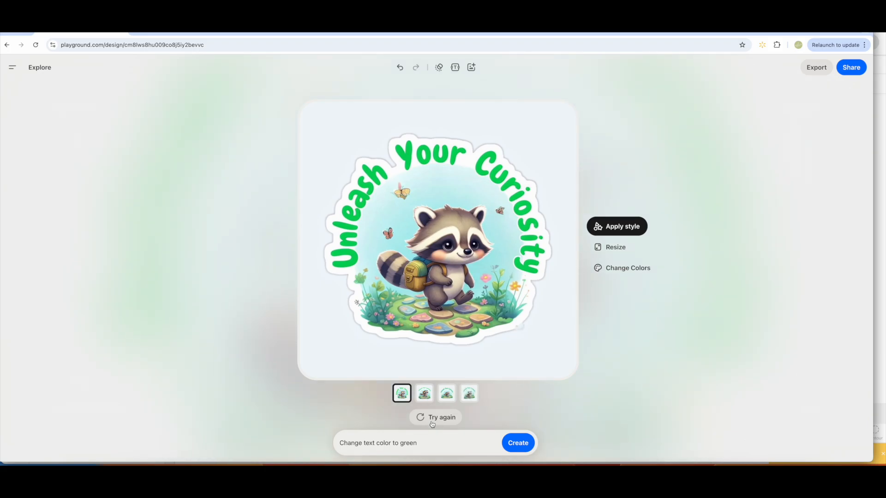
left_click(430, 400)
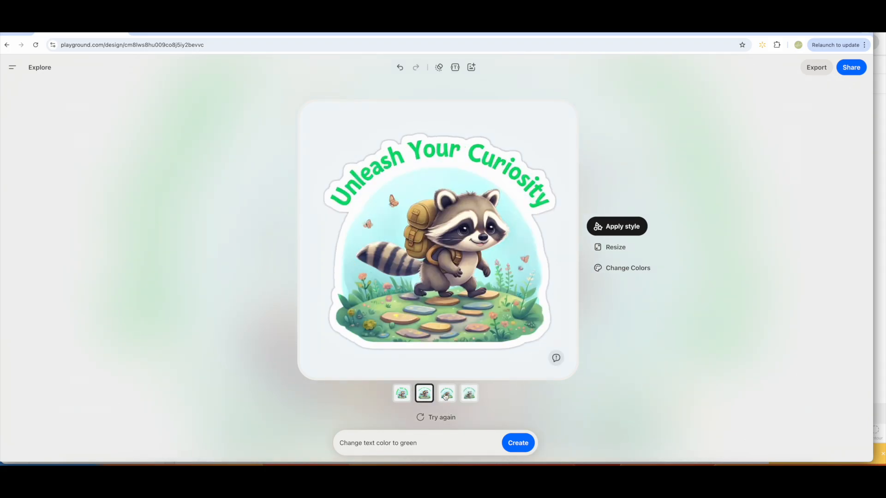
left_click(446, 396)
left_click(468, 397)
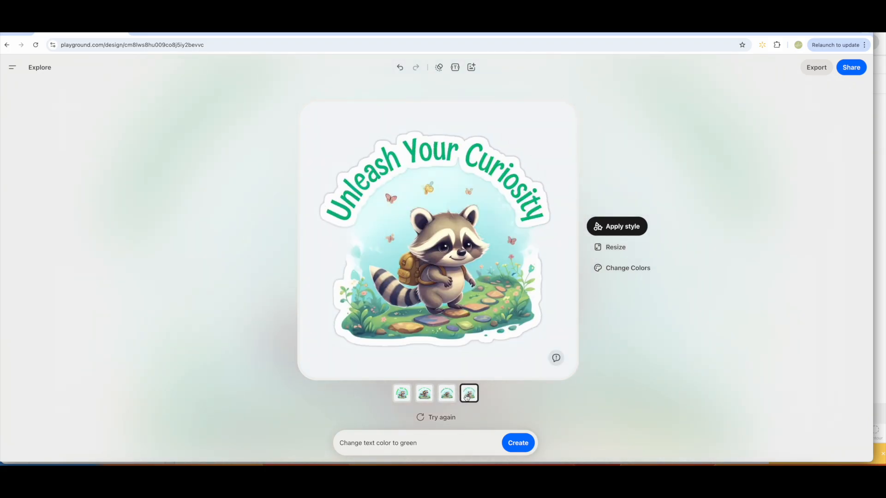
left_click(445, 396)
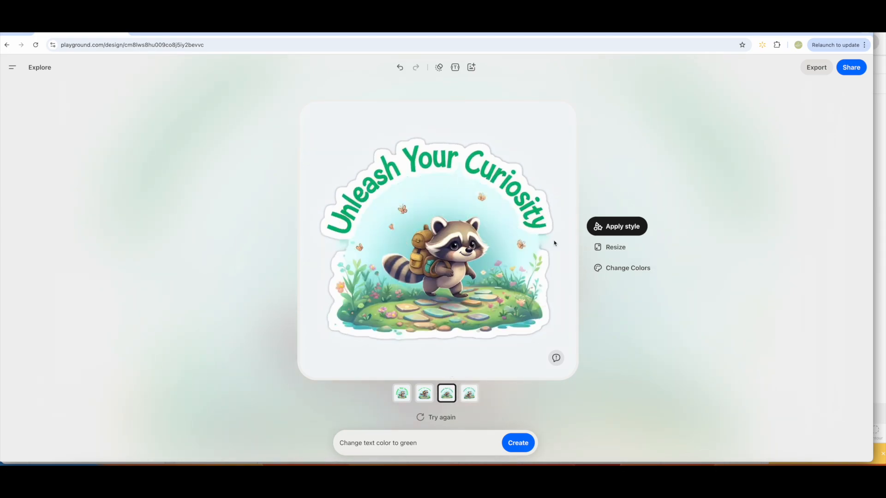
Export the raccoon sticker with Upscale + Remove Background, and switch to the image upload page in Cricut Design Space.
left_click(814, 68)
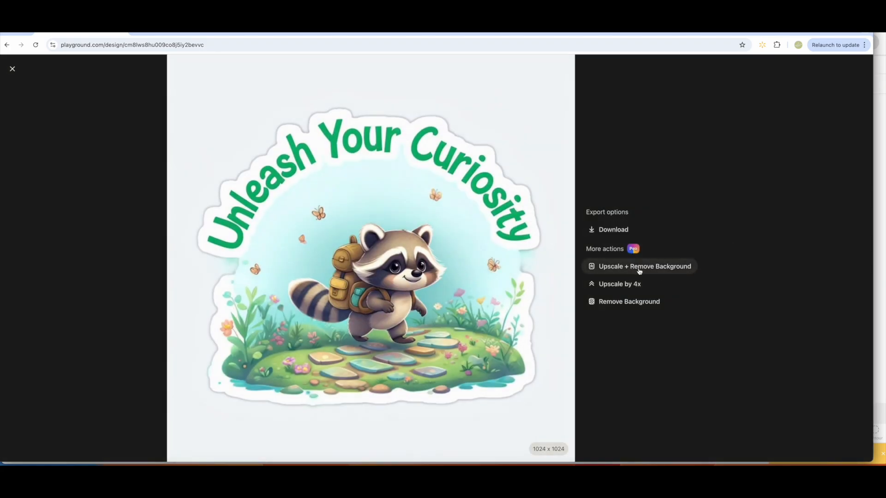
left_click(640, 270)
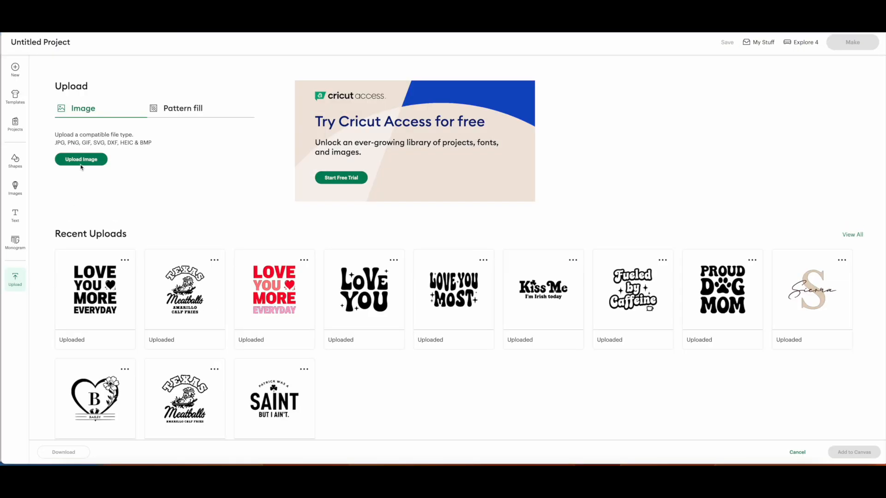
left_click(81, 164)
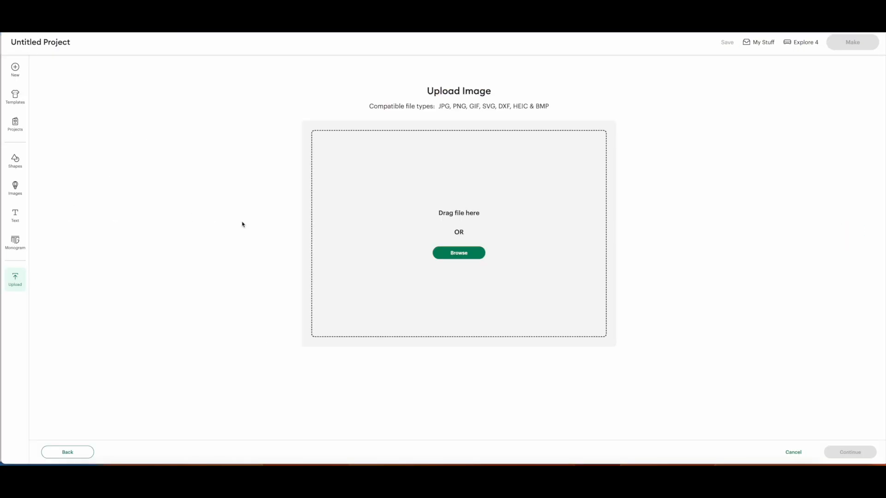
Compare the two newest raccoon PNGs in Downloads and load the transparent "Cute Cartoon Raccoon Hiking With Backpack On Colorful Path (1).png".
left_click(466, 254)
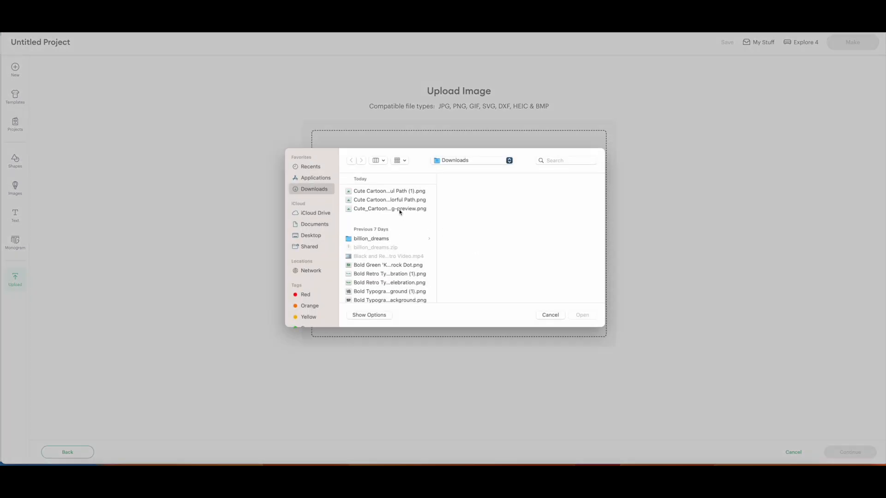
left_click(398, 193)
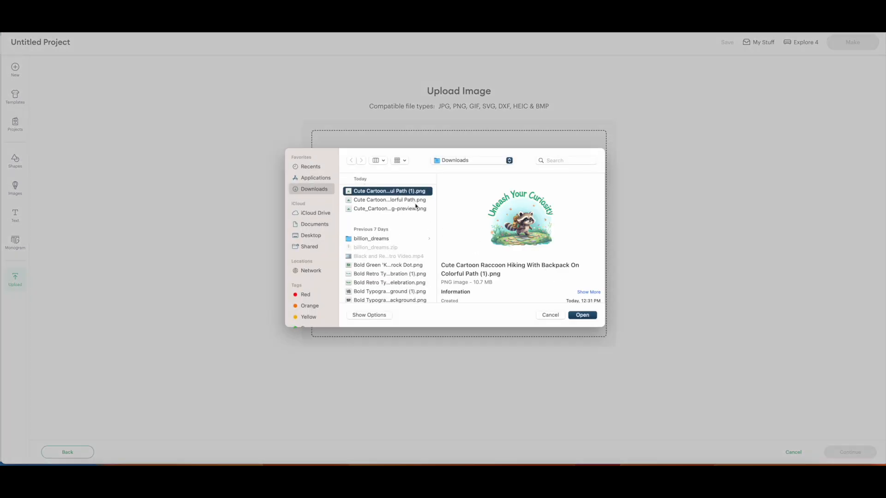
key("Down")
key("Up")
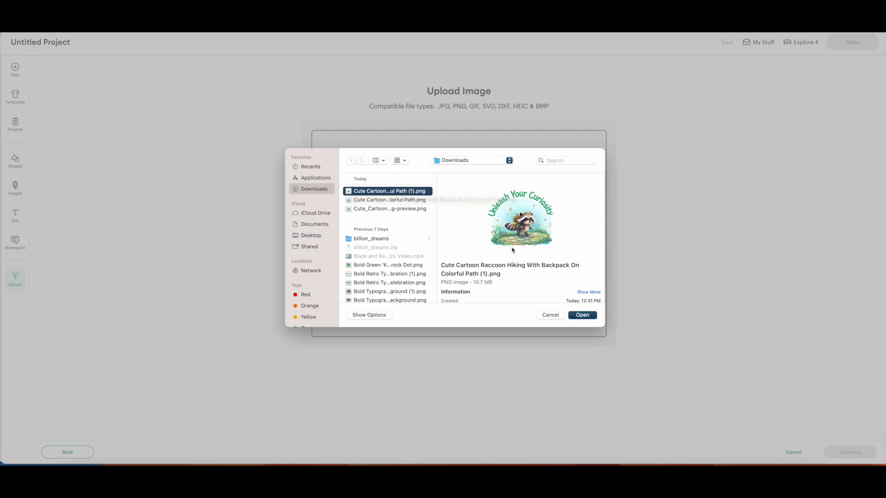
left_click(408, 200)
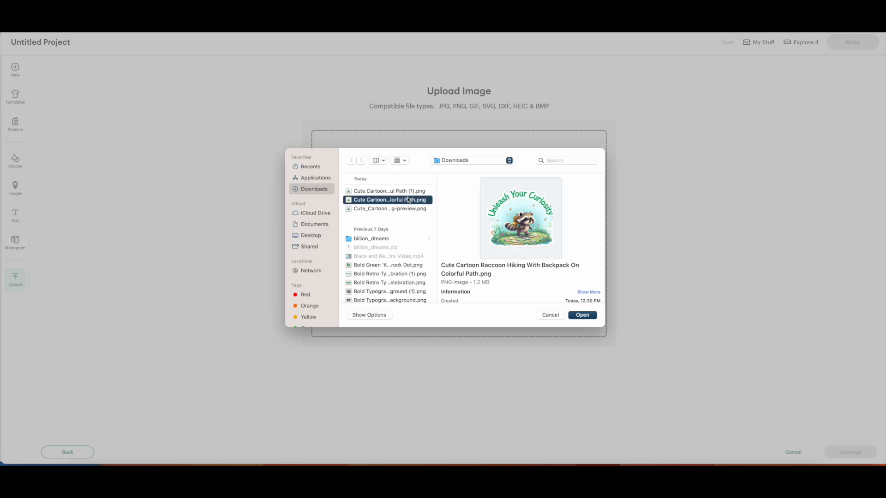
left_click(399, 191)
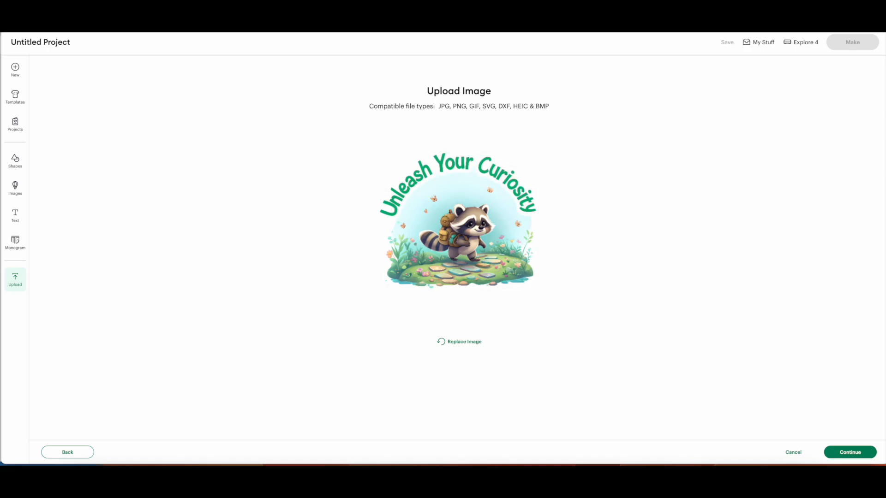
Upload the raccoon image to the canvas as a Flat Graphic, keeping the default image name and skipping further background removal.
left_click(866, 457)
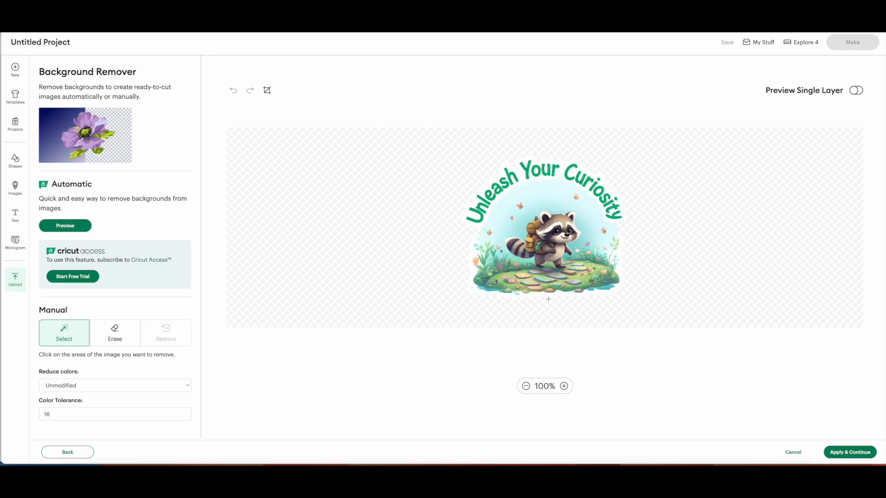
left_click(859, 453)
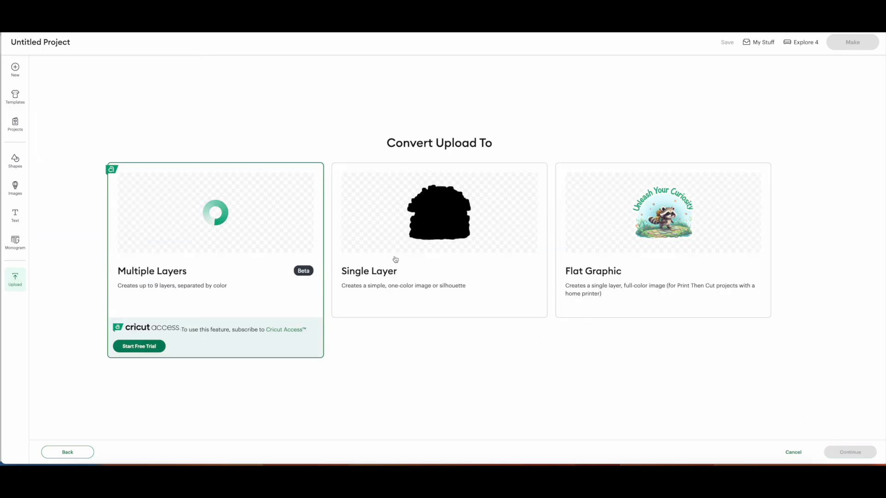
left_click(687, 243)
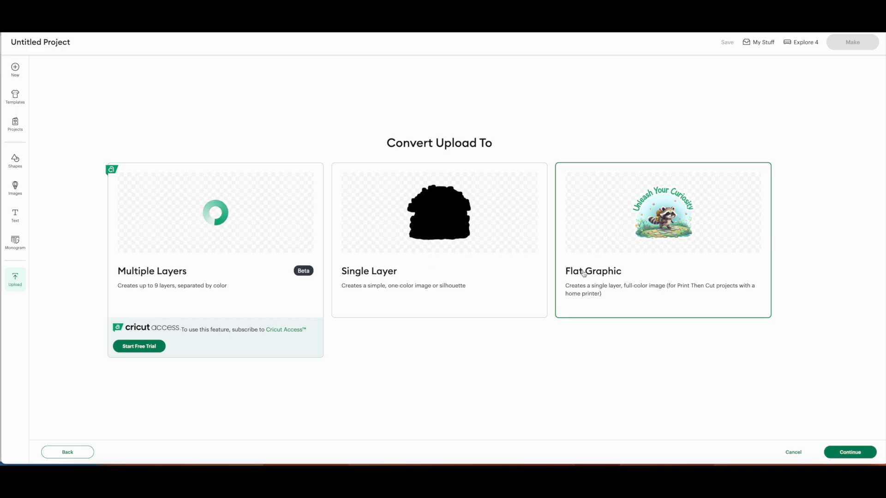
left_click(857, 450)
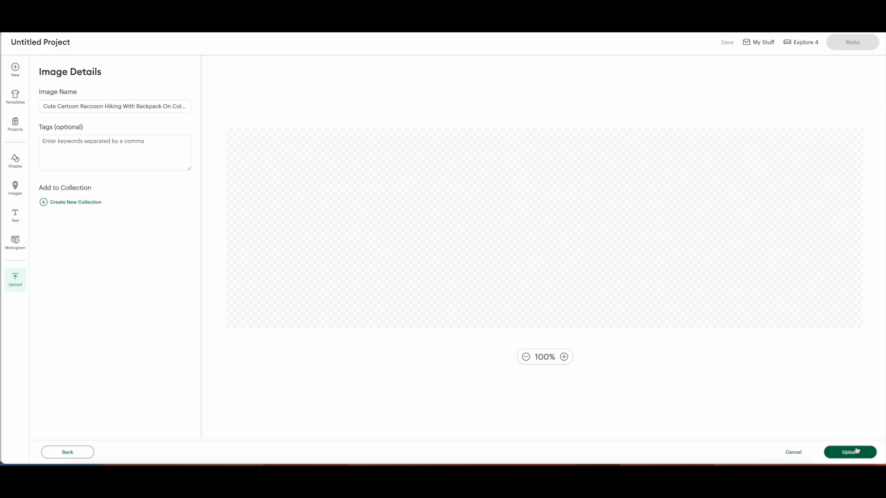
left_click(857, 452)
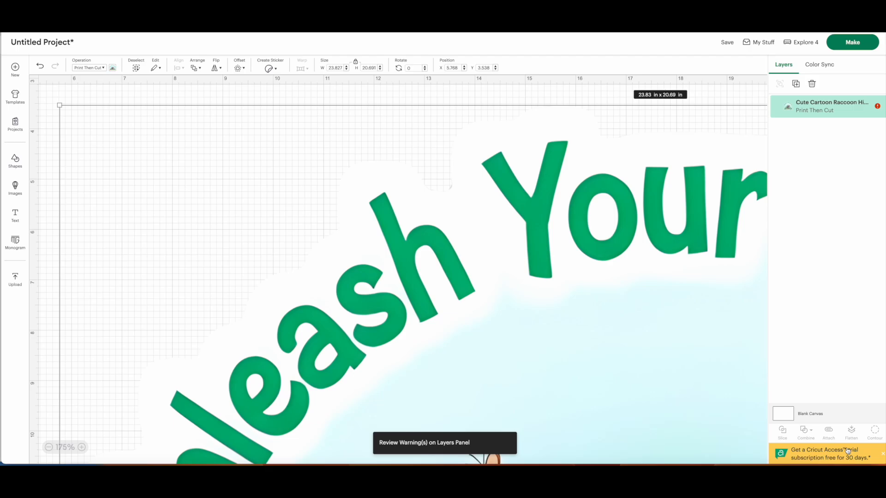
Set the raccoon image's width to 4 in and move it farther right and slightly down on the canvas.
left_click(339, 68)
type("4")
key("Return")
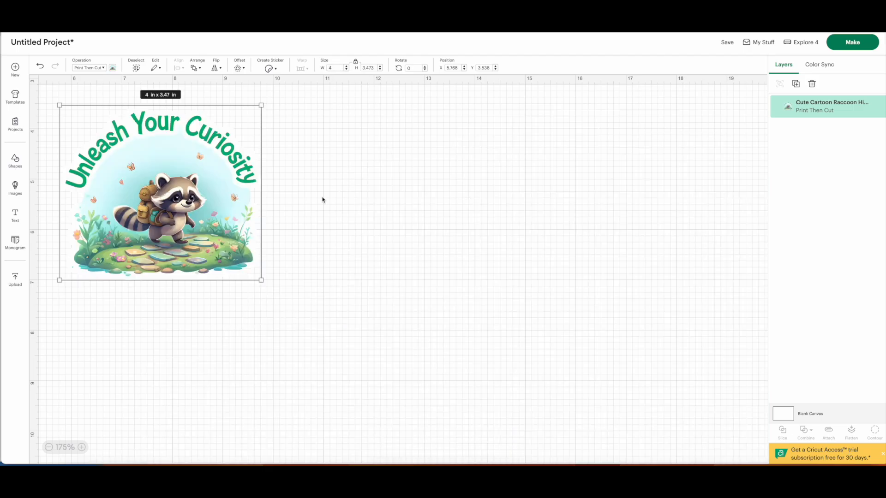
left_click(323, 198)
left_click_drag(221, 208, 344, 231)
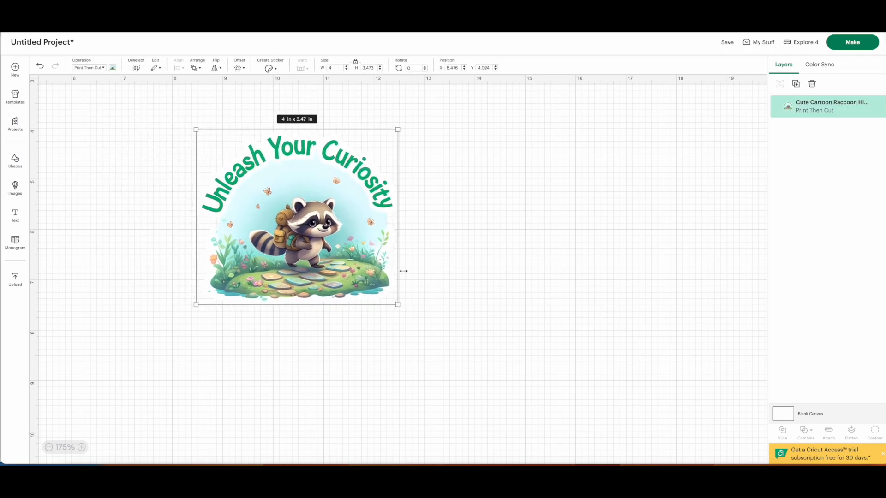
Shrink the raccoon image to about 2.78 × 2.41 in, preview its layout on the cutting mat and return to the canvas.
left_click_drag(400, 303, 334, 248)
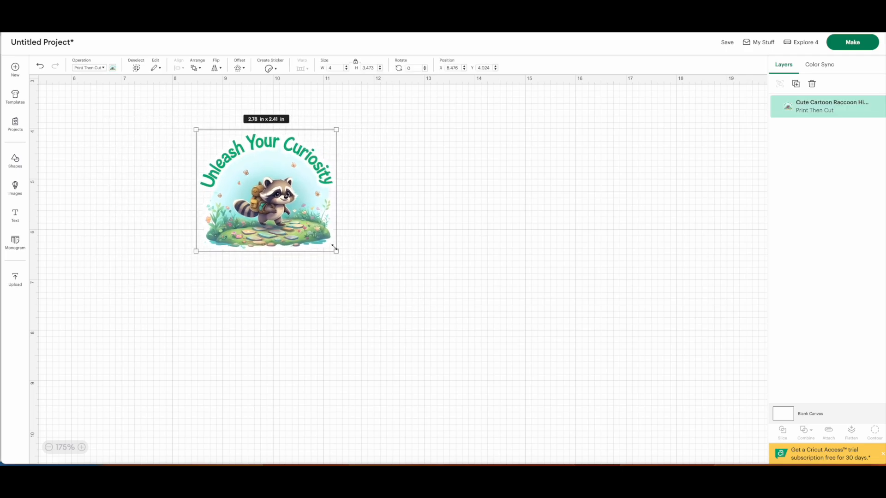
left_click(374, 255)
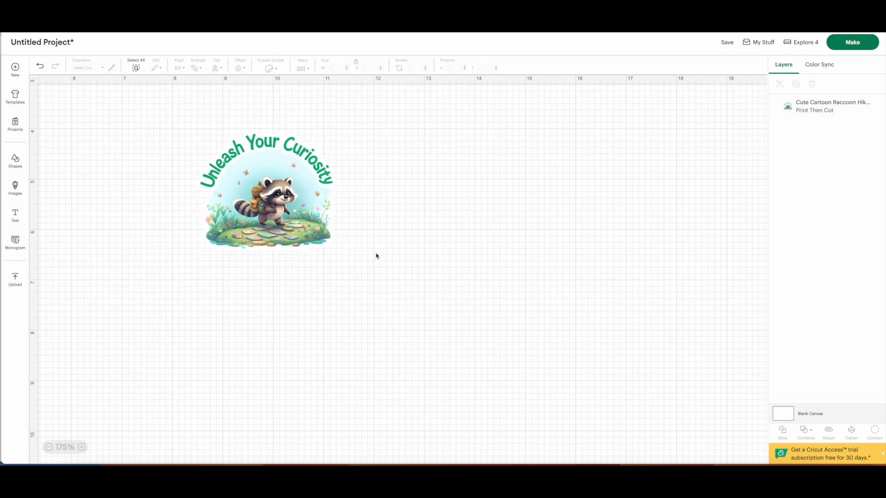
left_click(859, 48)
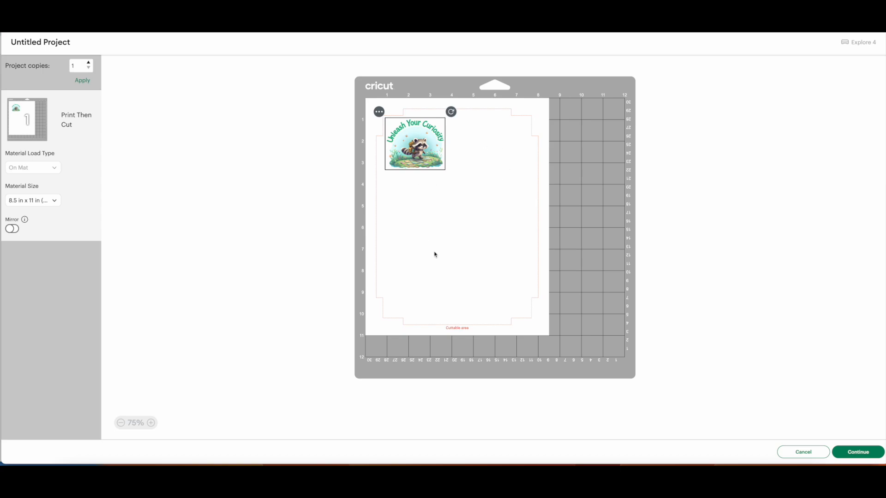
left_click(794, 455)
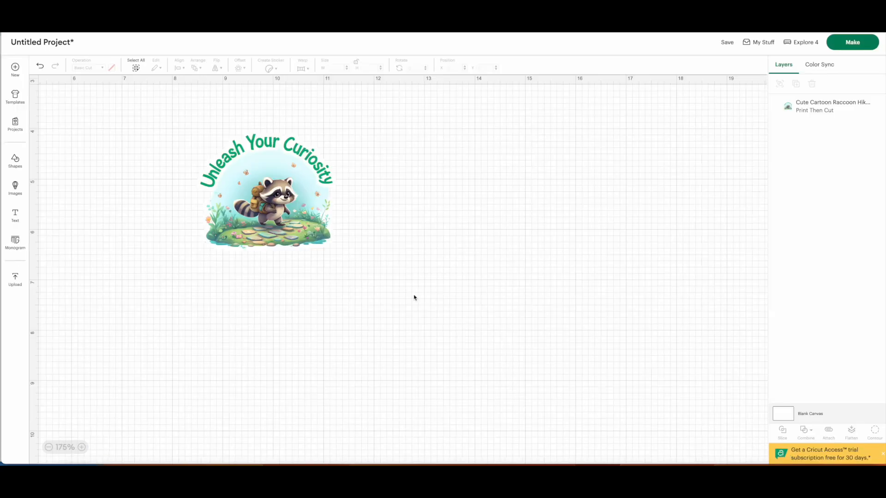
Enlarge the raccoon image proportionally to about 4.17 × 3.62 in and reposition it nearer the middle of the canvas.
left_click(265, 215)
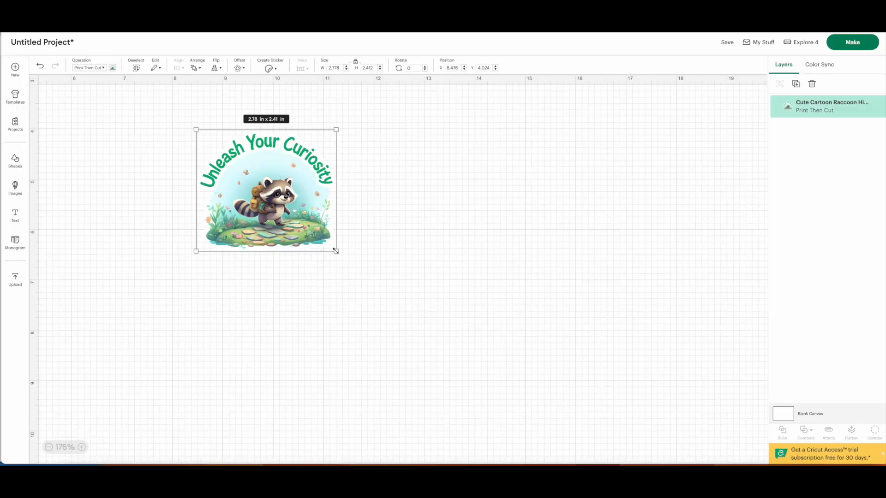
left_click_drag(336, 251, 405, 312)
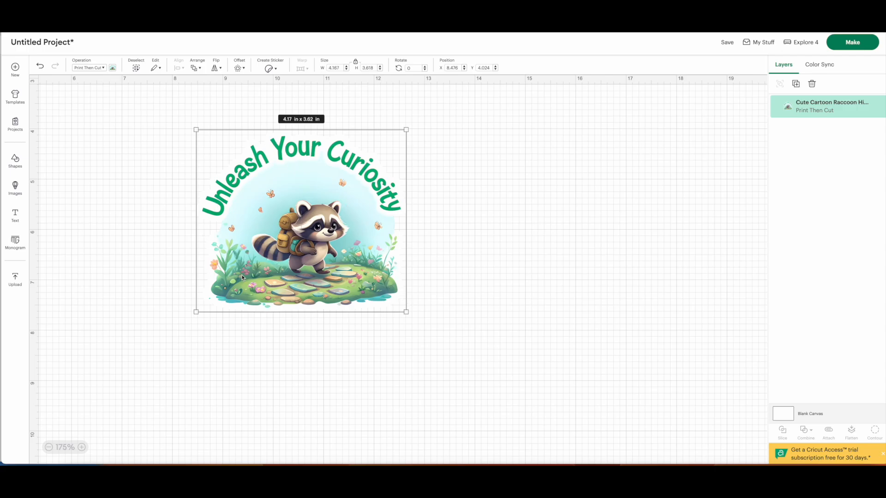
left_click(433, 307)
left_click_drag(354, 273, 430, 285)
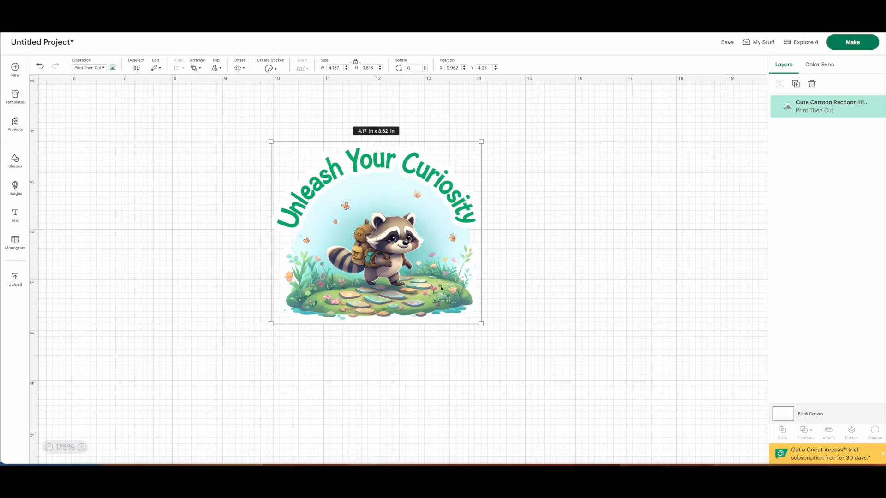
left_click(502, 280)
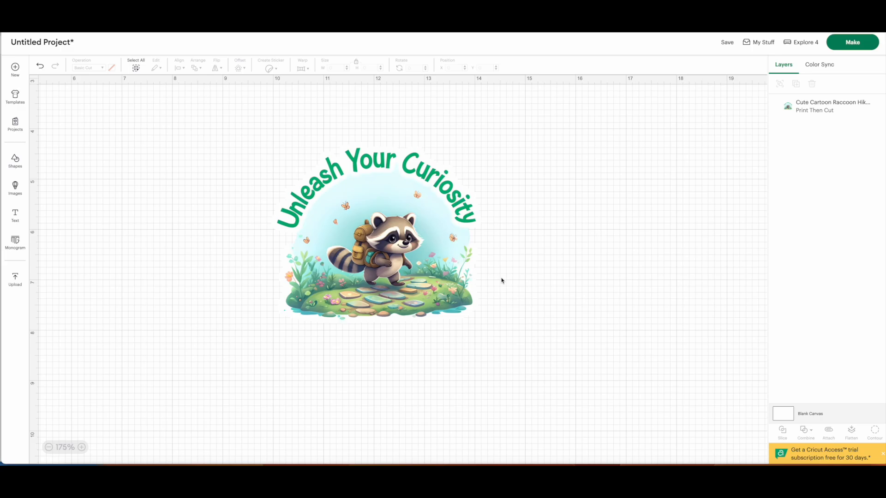